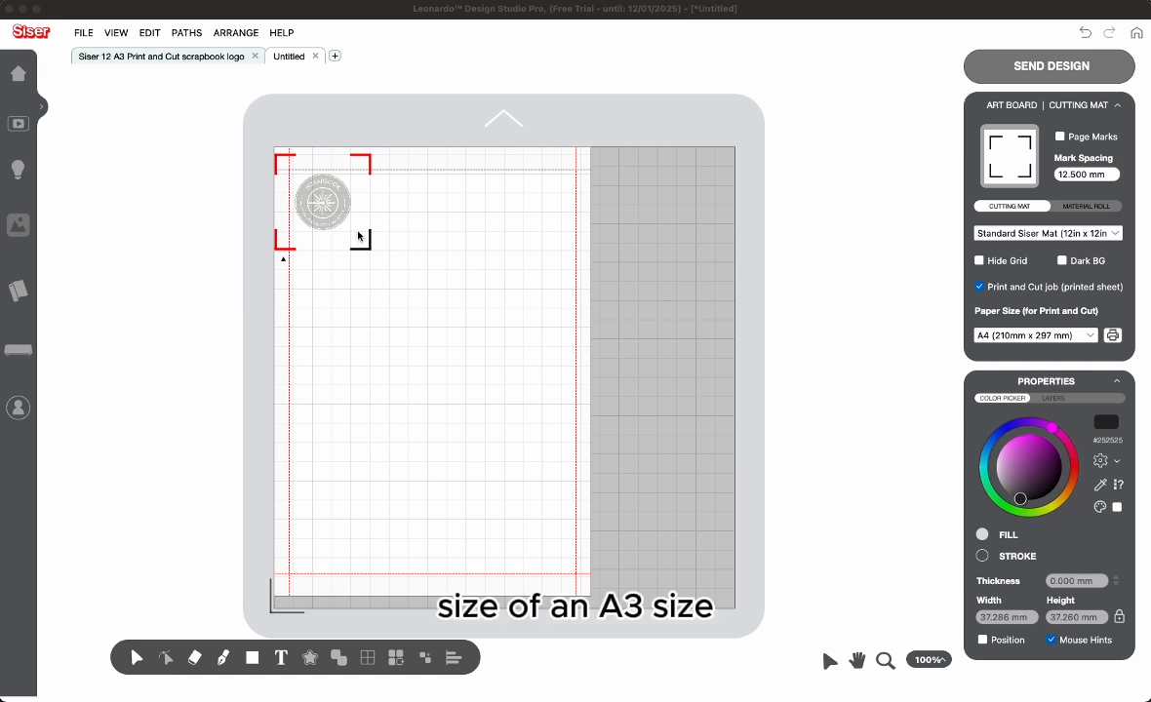
Step: Nudge the round scrapbook logo slightly inward on the page and turn on page marks
click(301, 184)
drag(331, 211, 338, 214)
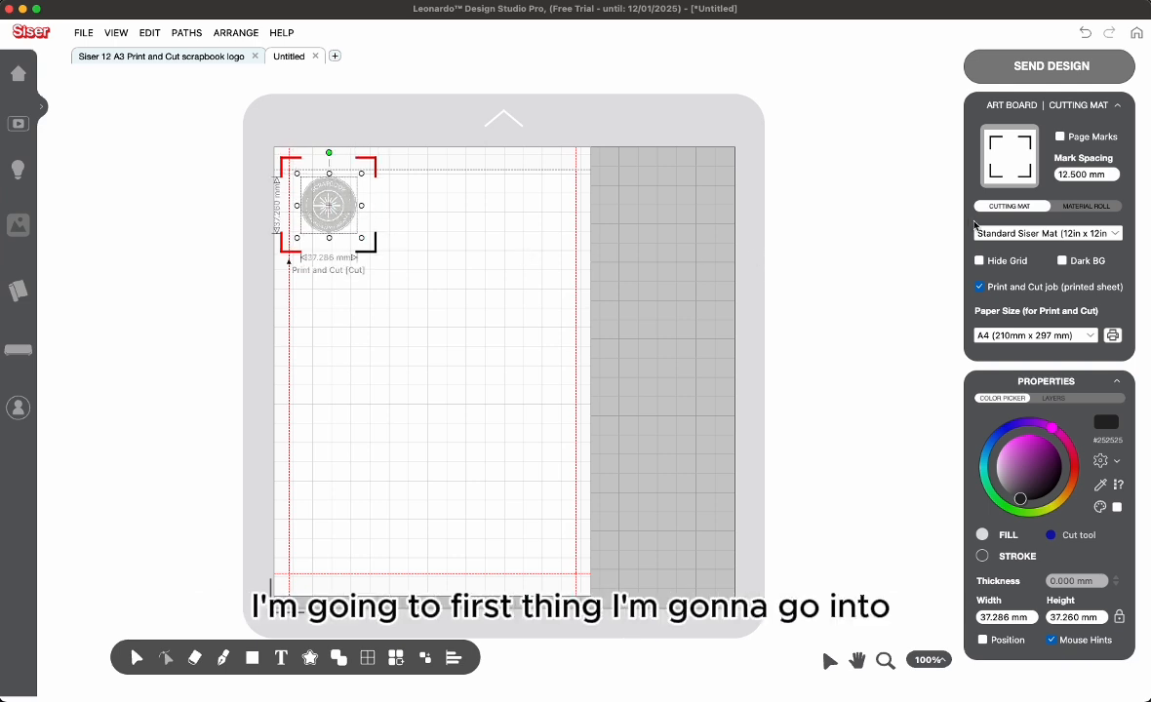
click(1061, 138)
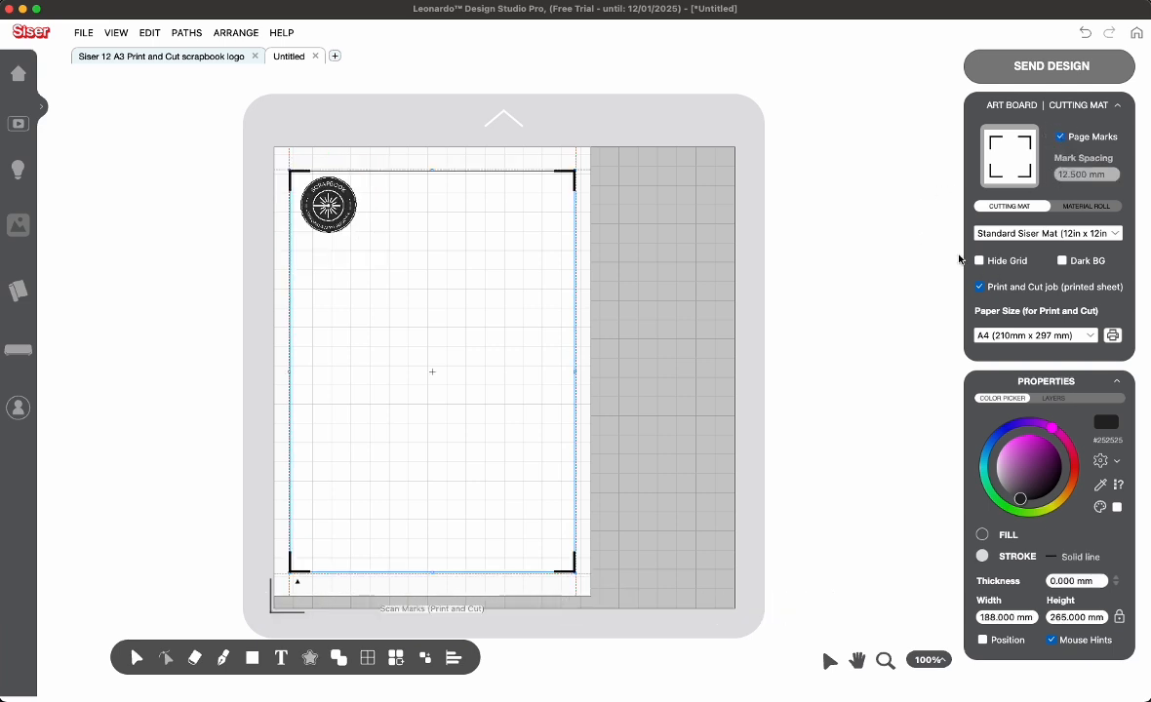
Step: Set the cutting mat to Large Siser Mat (12in x 24in) and the print-and-cut paper size to A3 (297mm x 420mm)
click(1039, 236)
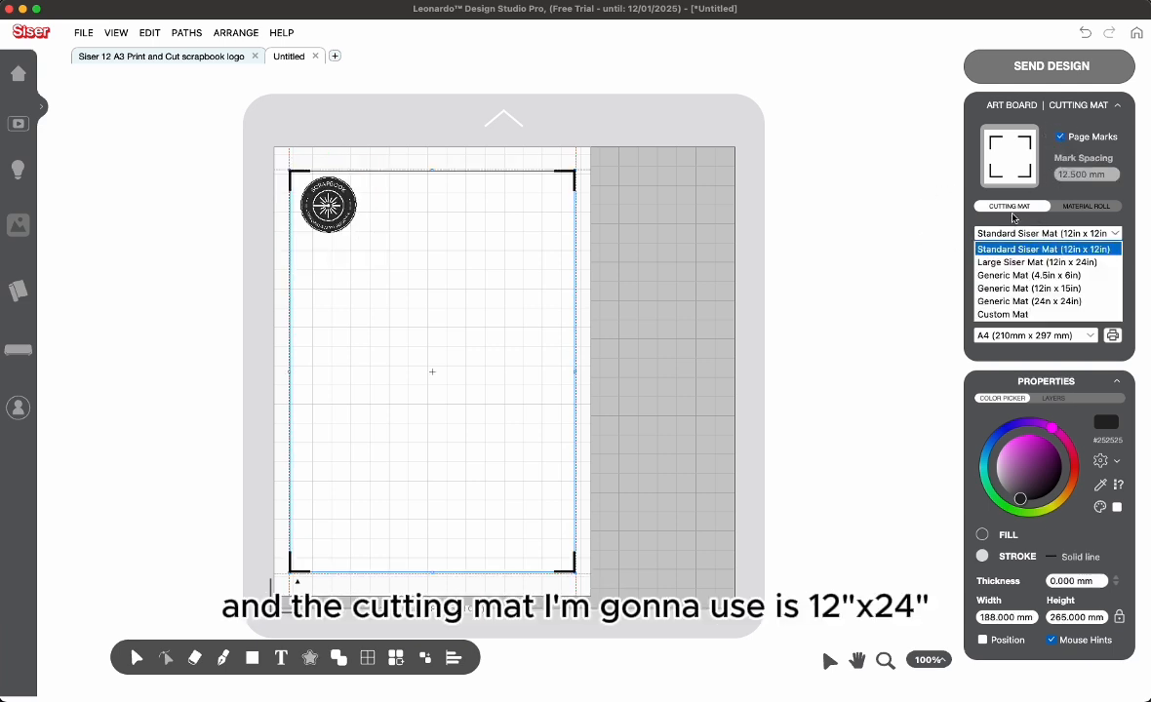
click(1033, 264)
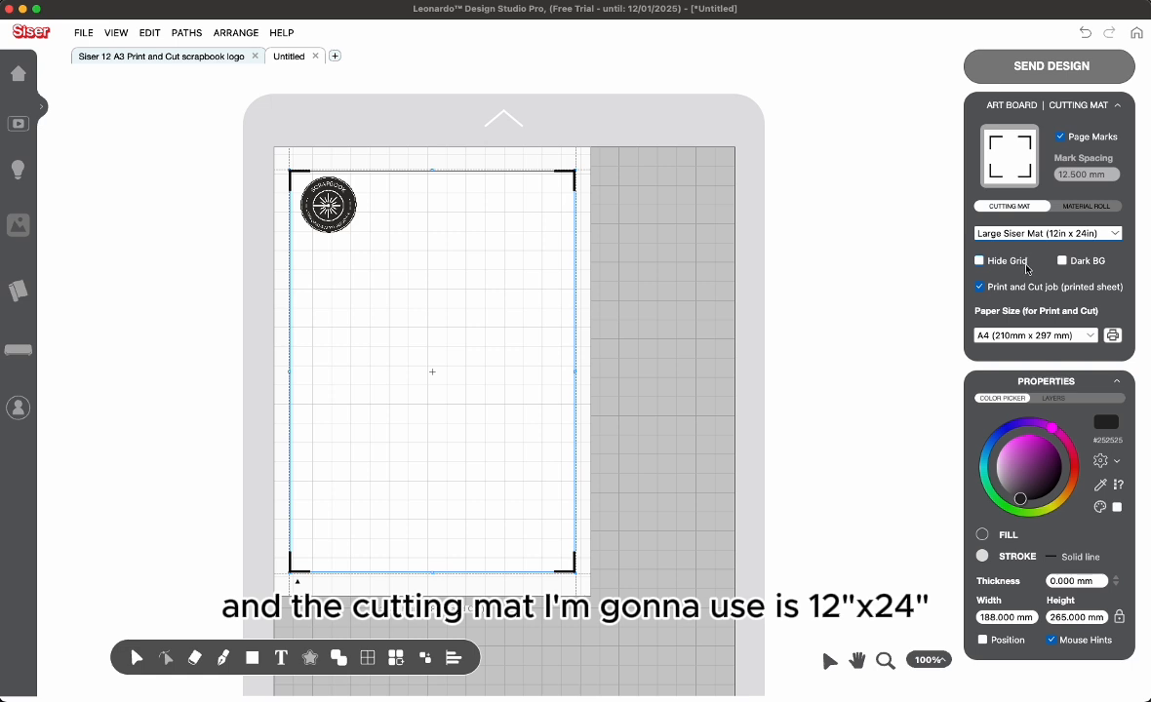
click(1035, 335)
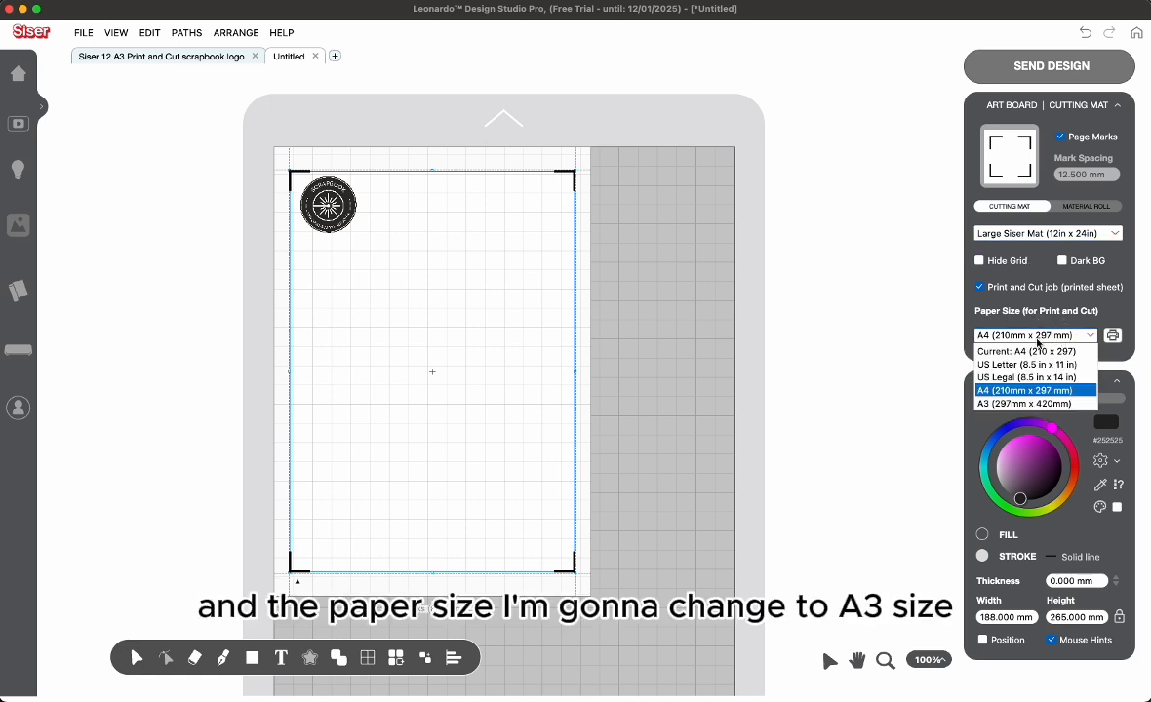
click(1022, 404)
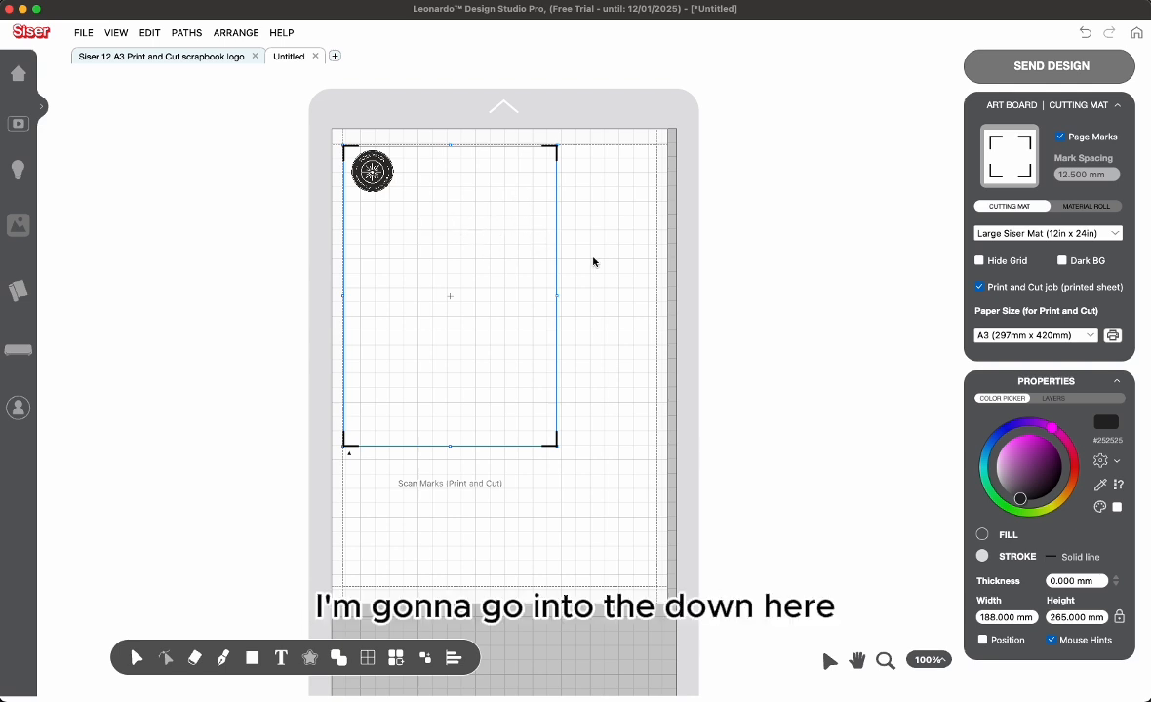
Step: Duplicate the selected scan marks as a tile array of 7 horizontal by 2 vertical copies
mouse_move(395, 660)
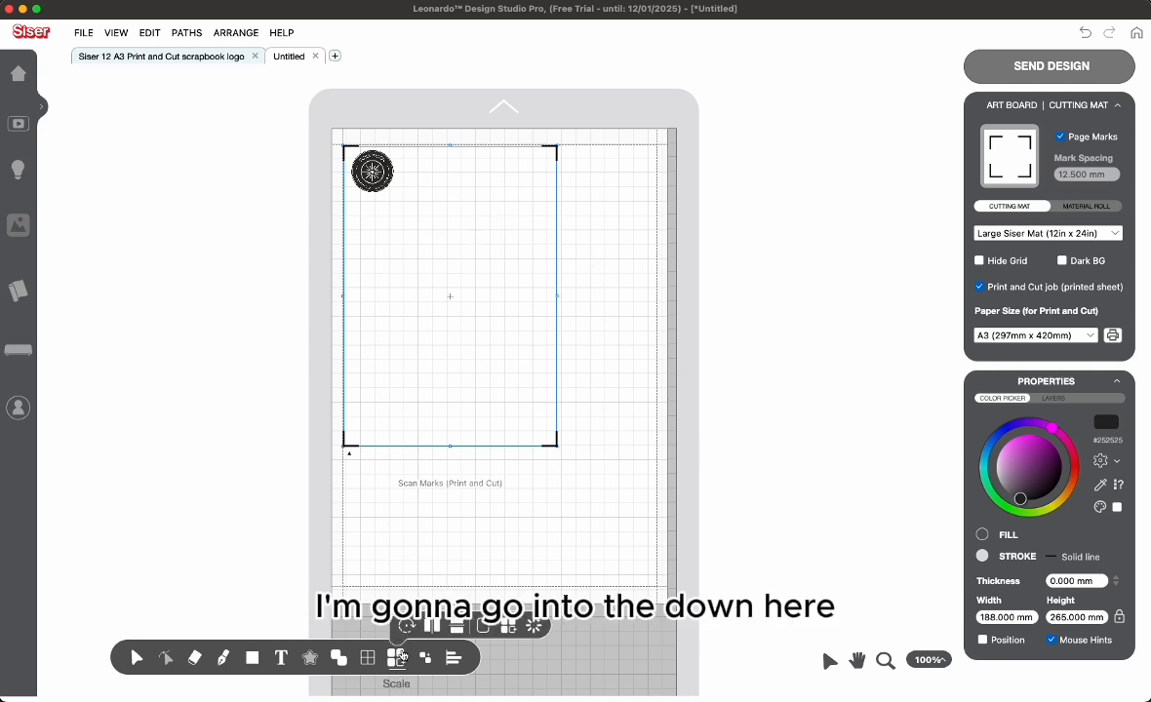
click(507, 627)
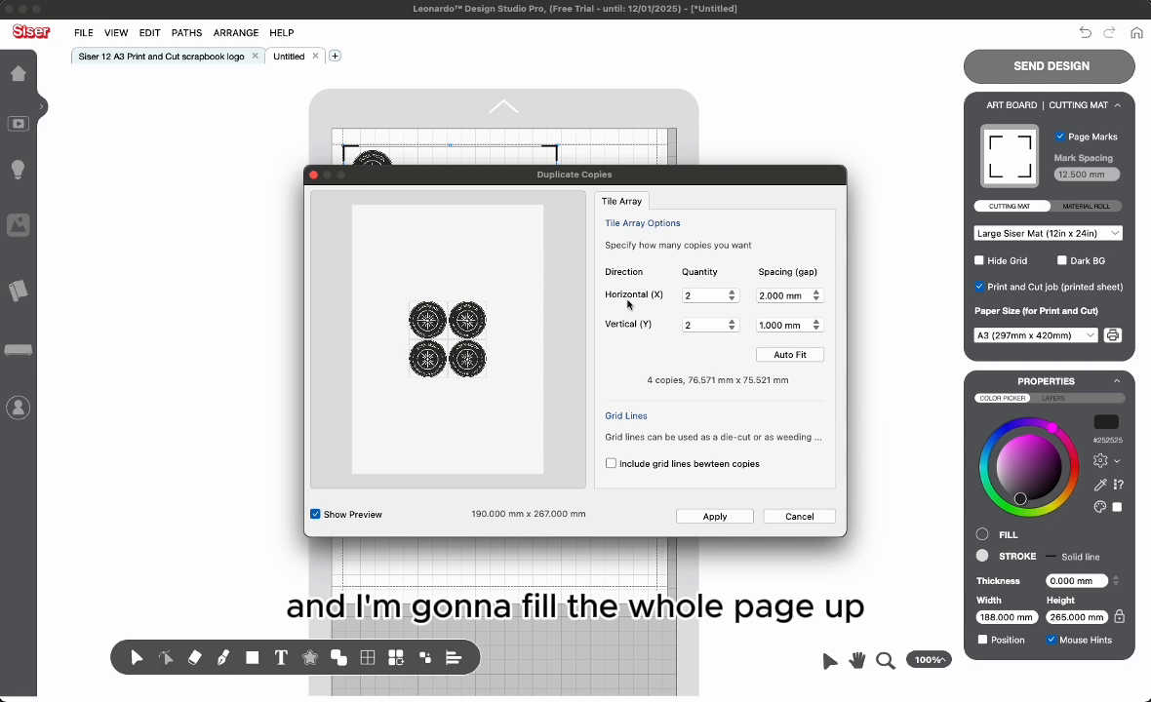
click(735, 298)
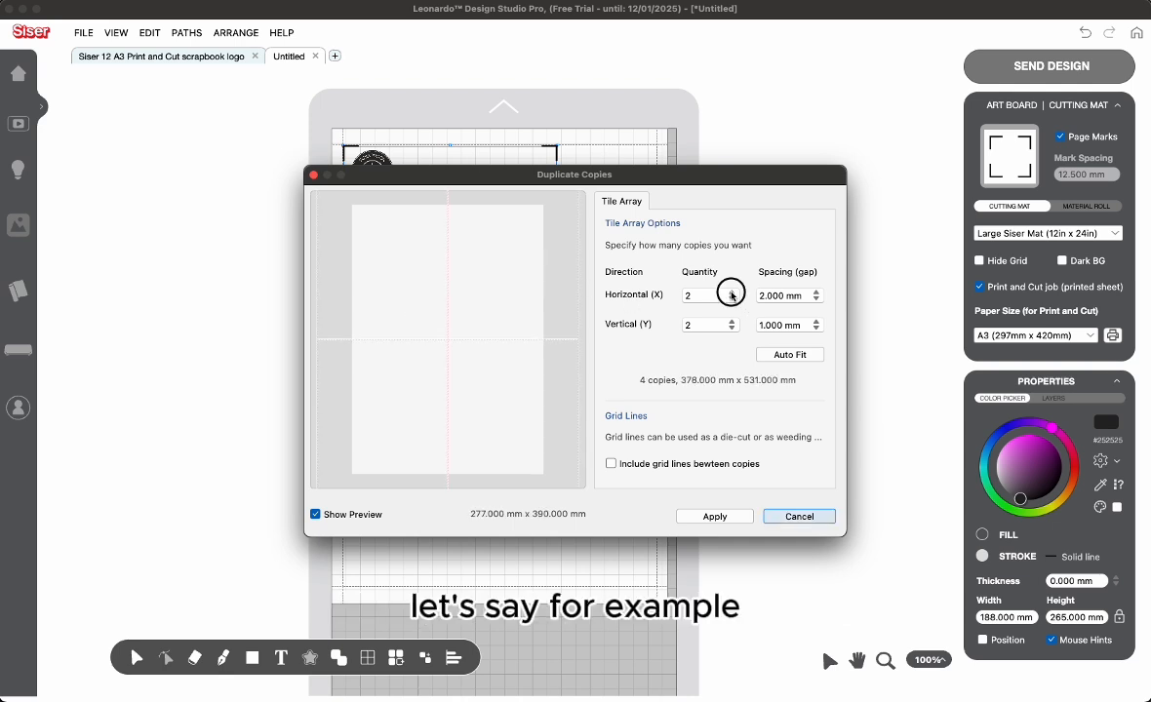
click(733, 292)
click(732, 291)
click(733, 292)
click(733, 292)
click(733, 291)
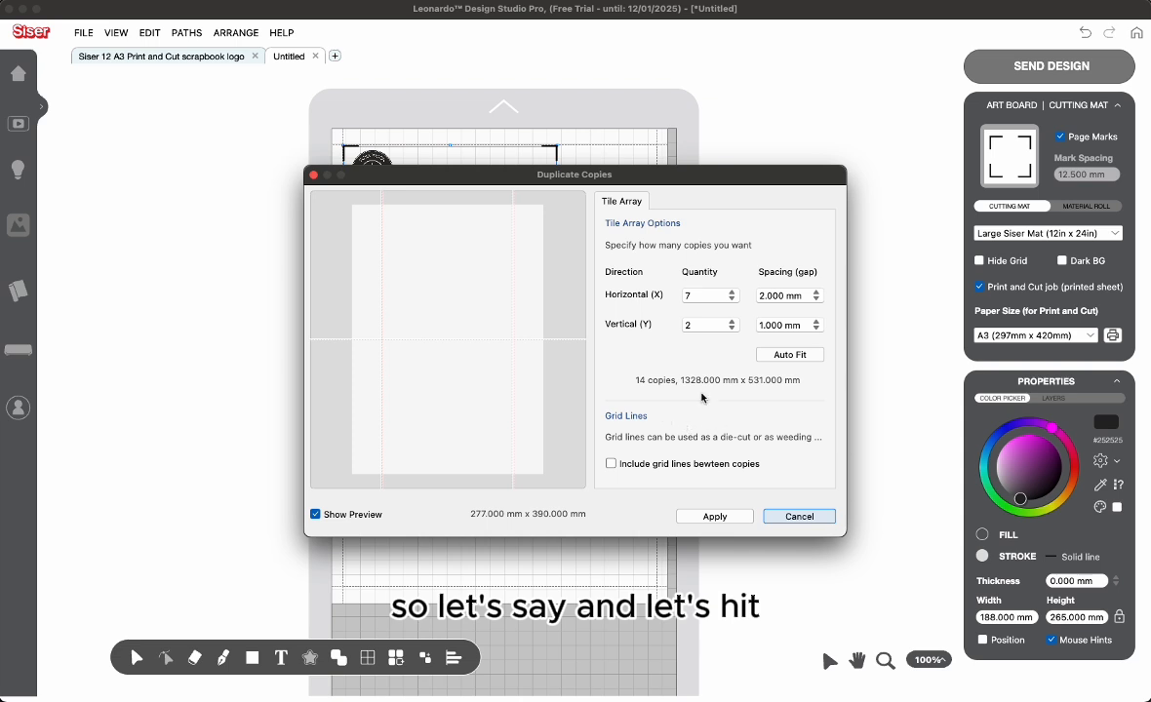
click(718, 514)
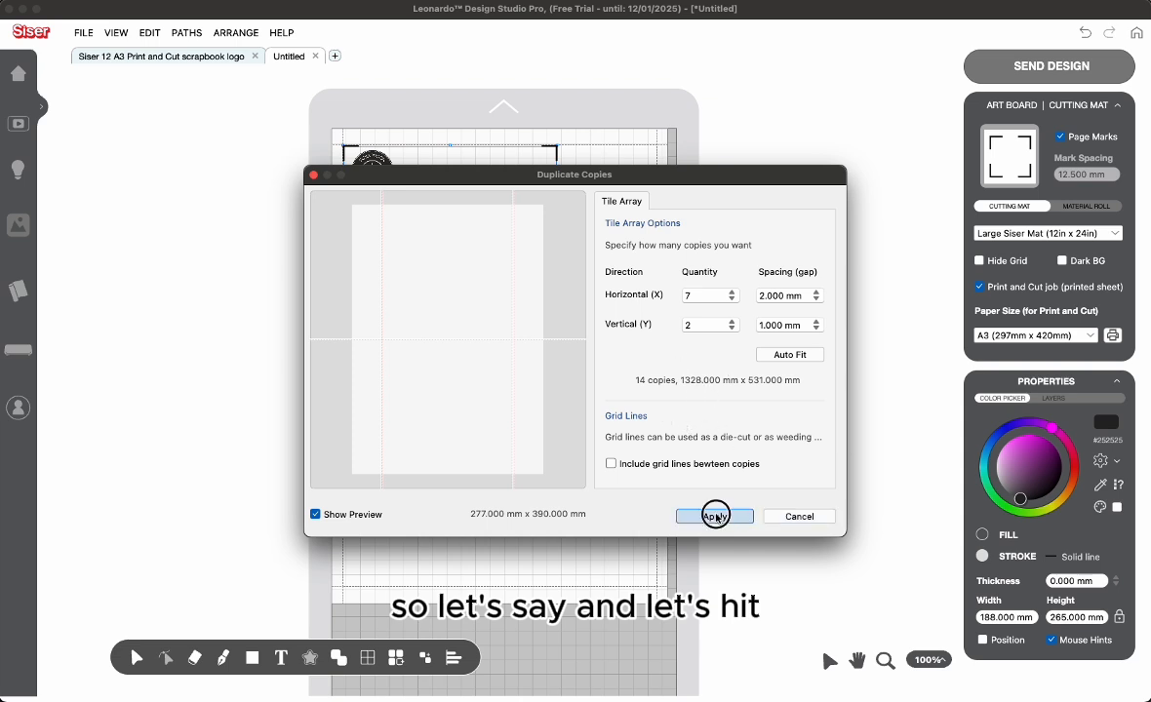
Step: Duplicate the round logo as a tile array of 7 horizontal by 10 vertical copies
click(459, 217)
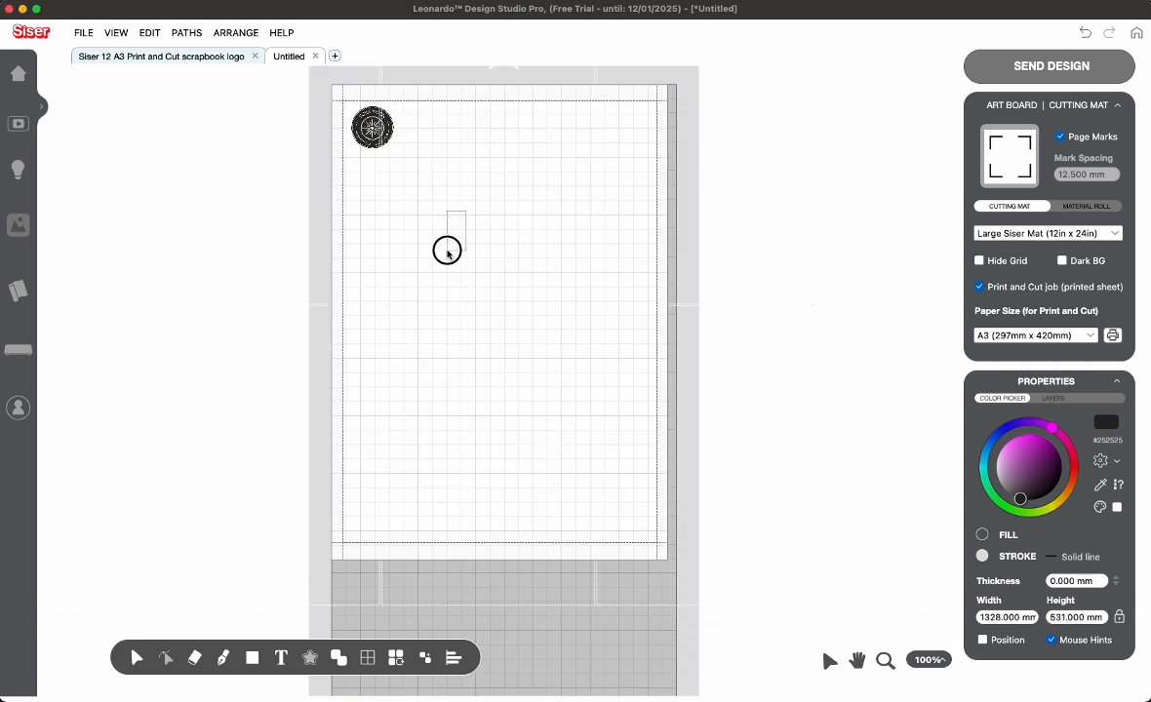
click(373, 134)
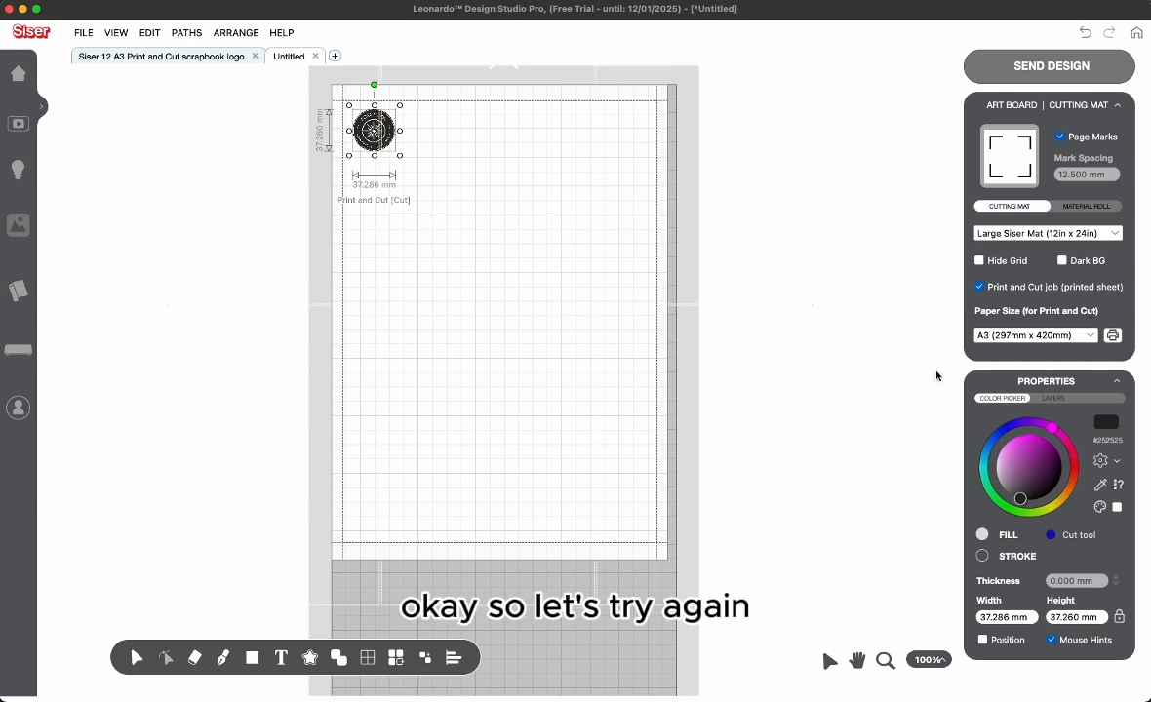
click(400, 655)
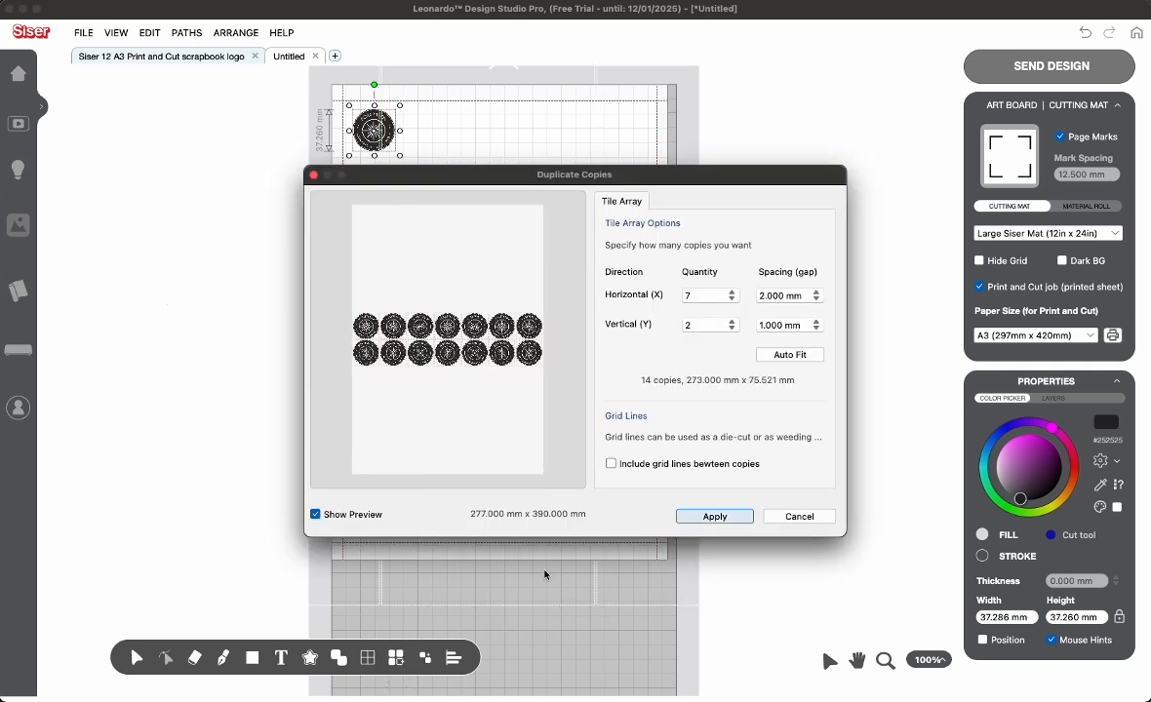
click(732, 322)
click(732, 322)
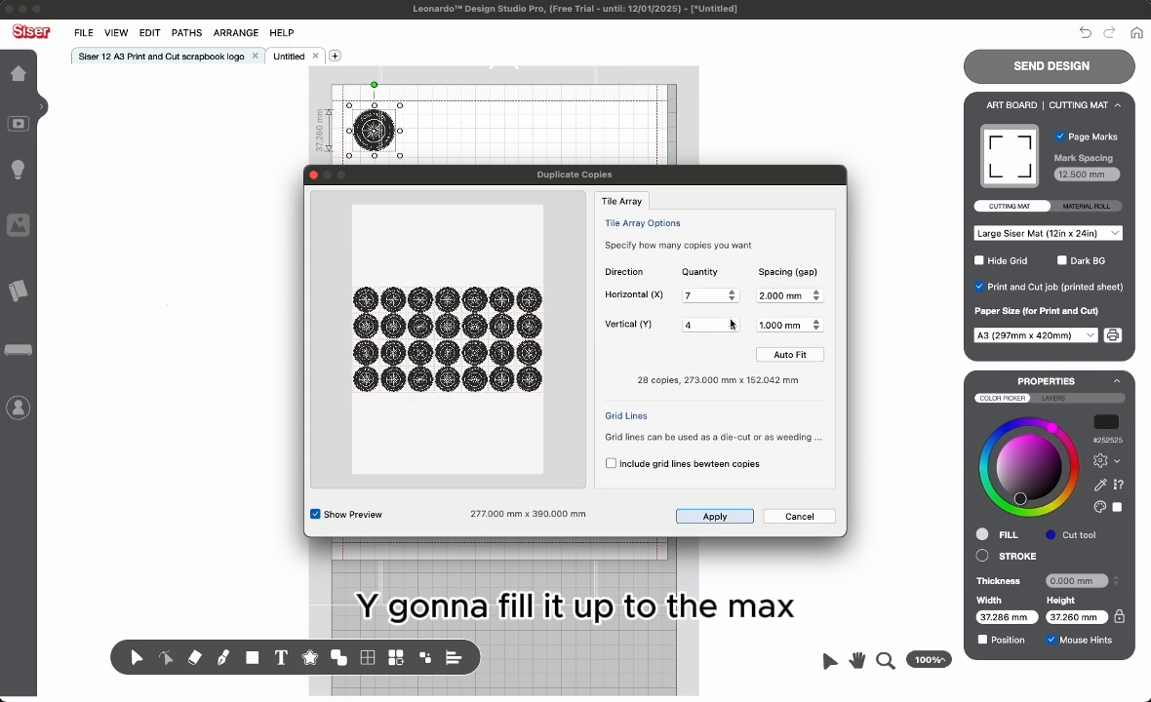
click(732, 322)
click(732, 322)
click(732, 322)
click(732, 322)
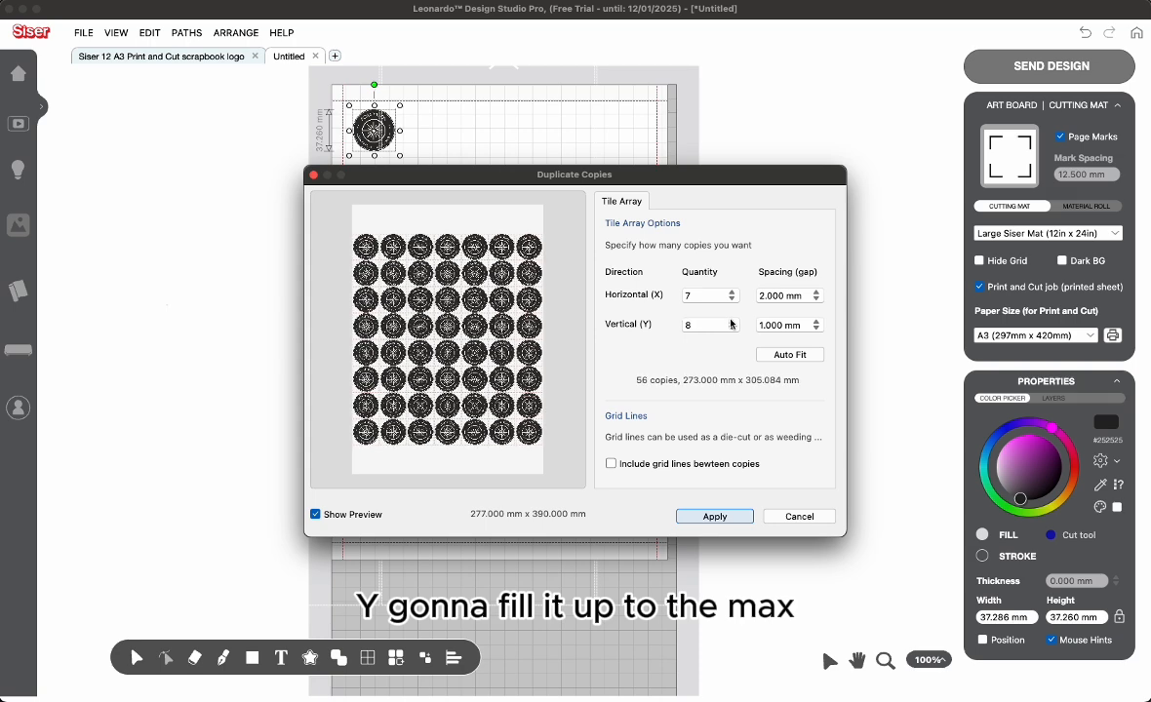
click(732, 322)
click(731, 322)
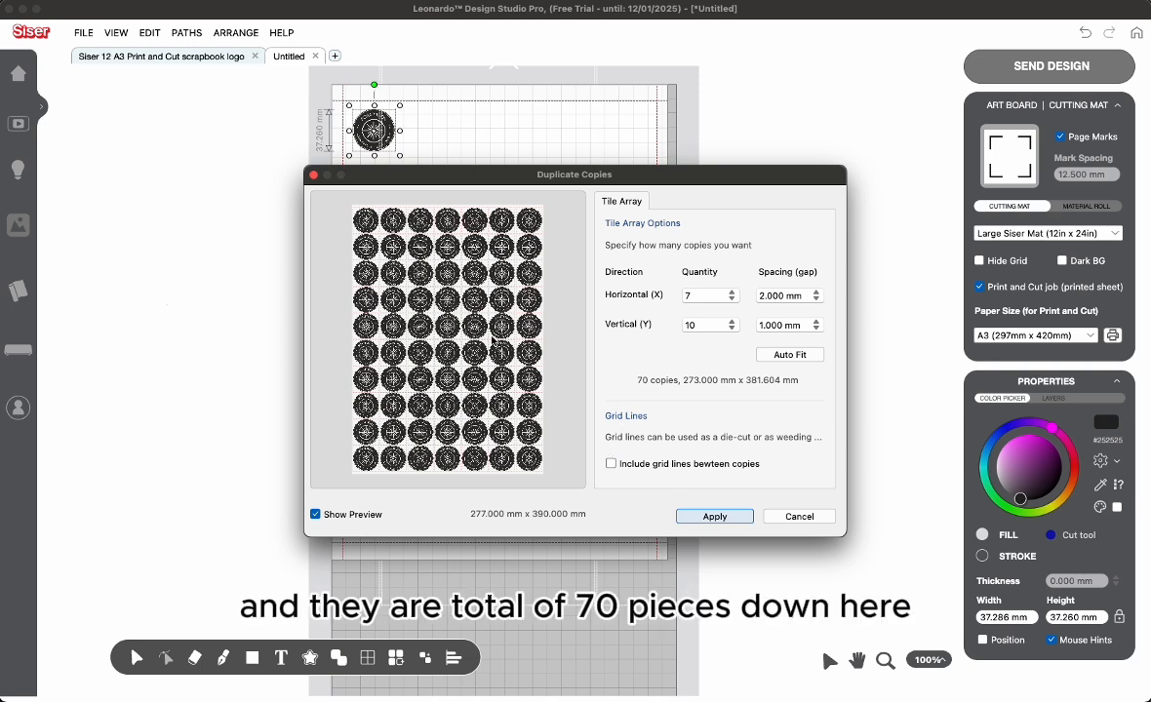
click(708, 516)
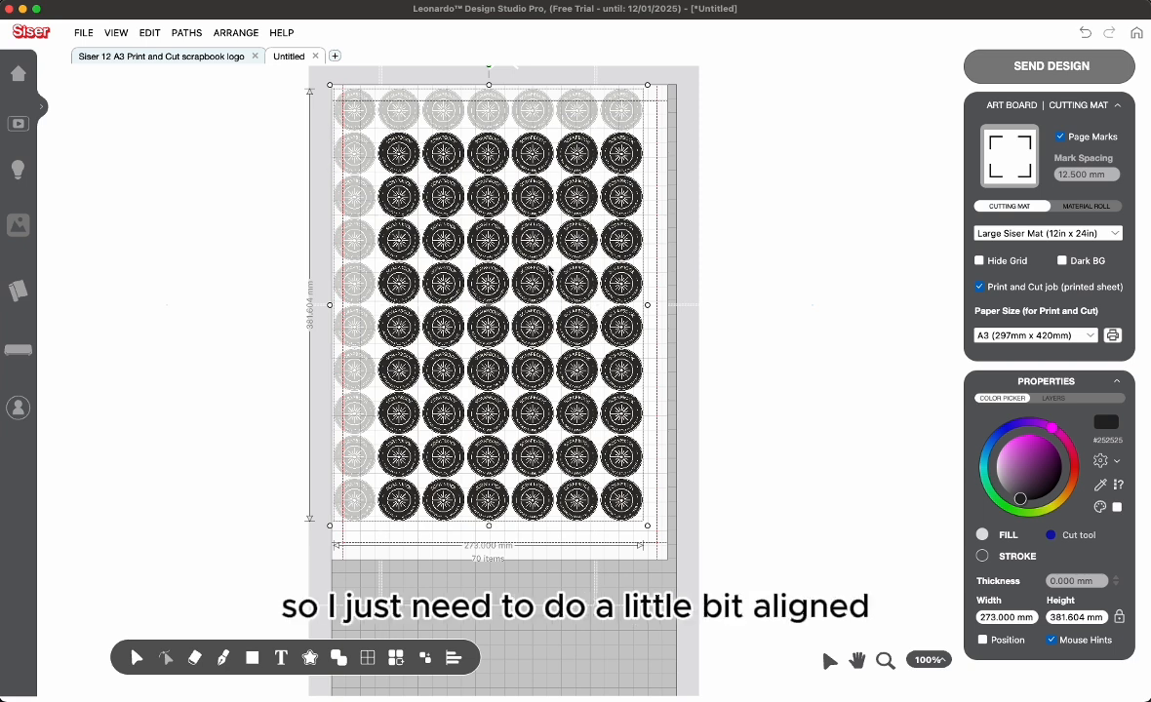
click(510, 262)
drag(510, 261, 512, 269)
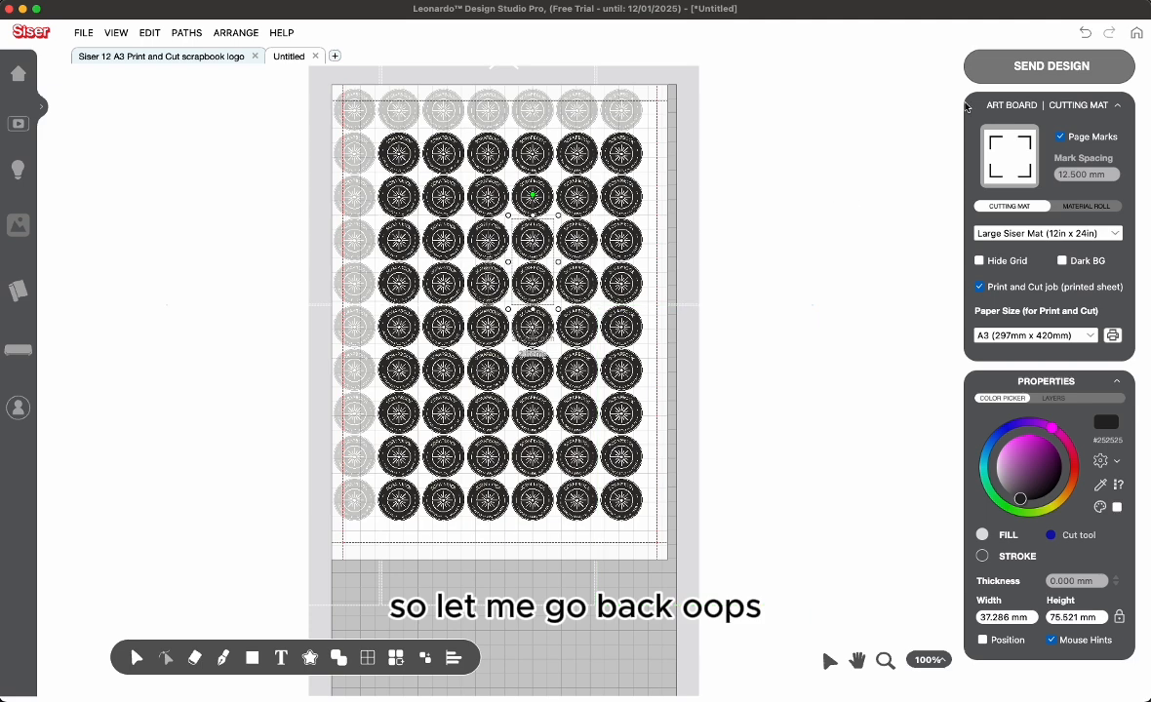
key(super+z)
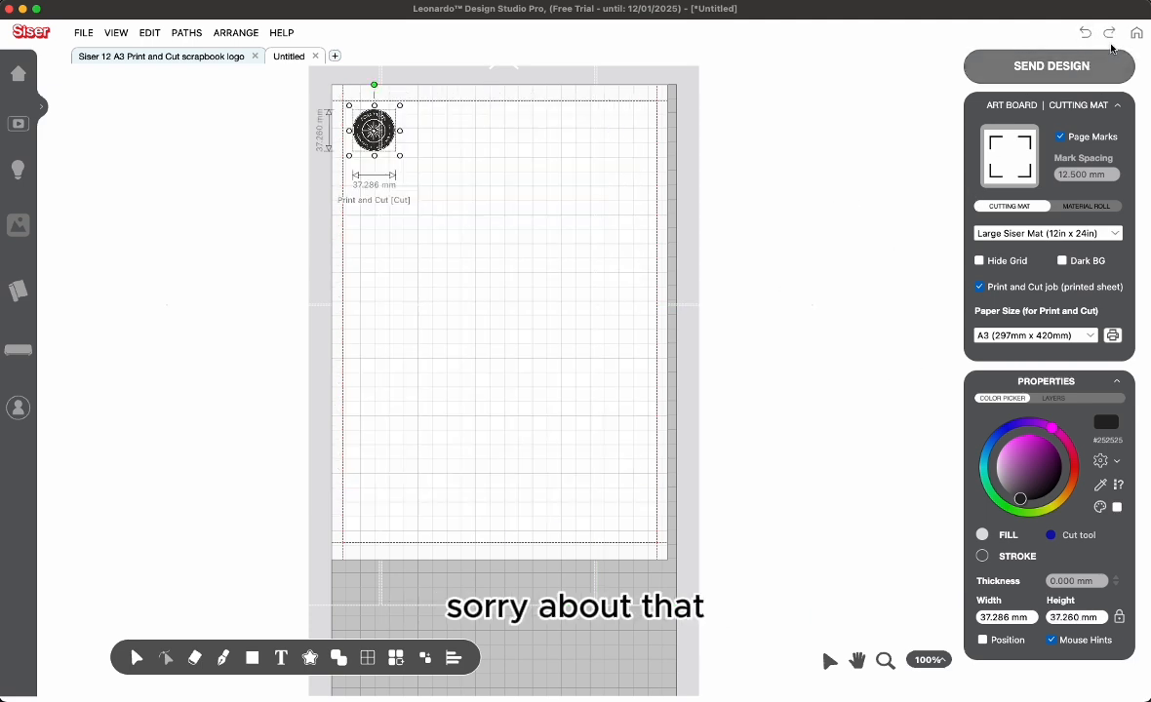
key(super+shift+z)
Step: Select the whole logo array and move it inside the page's dashed margins
drag(686, 543, 322, 91)
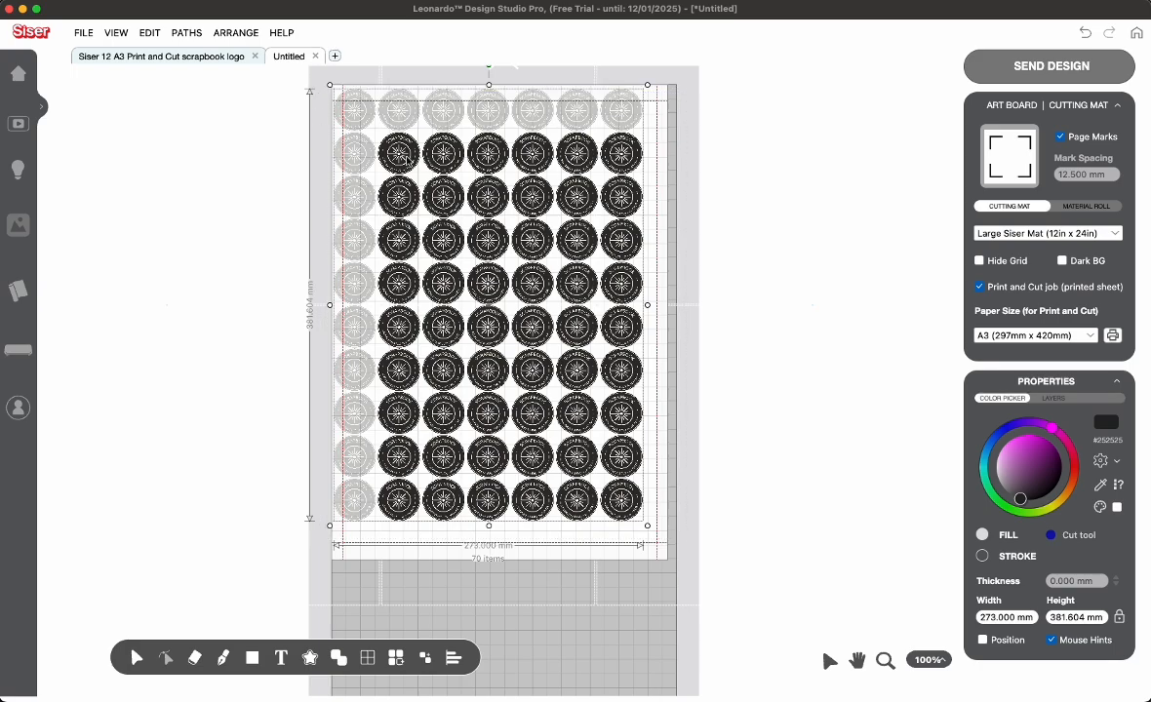
drag(392, 174, 455, 205)
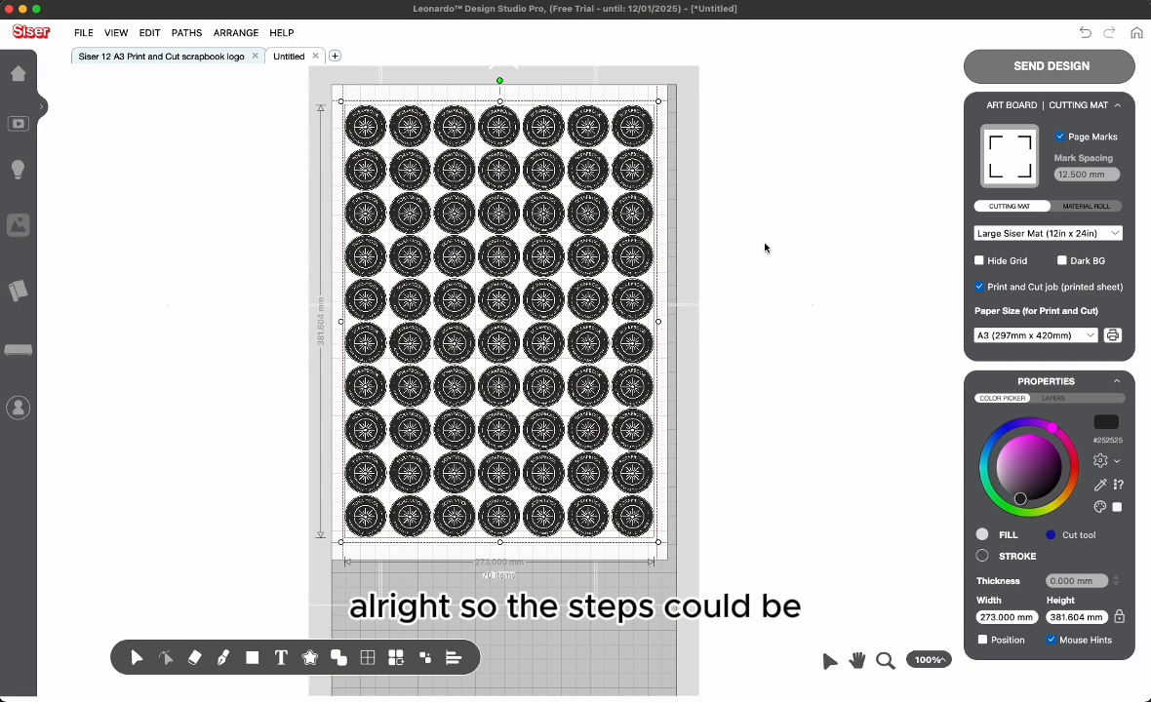
Step: Send all artwork that fits on the page for print and cut, and choose Label Printer as the printer
click(1025, 70)
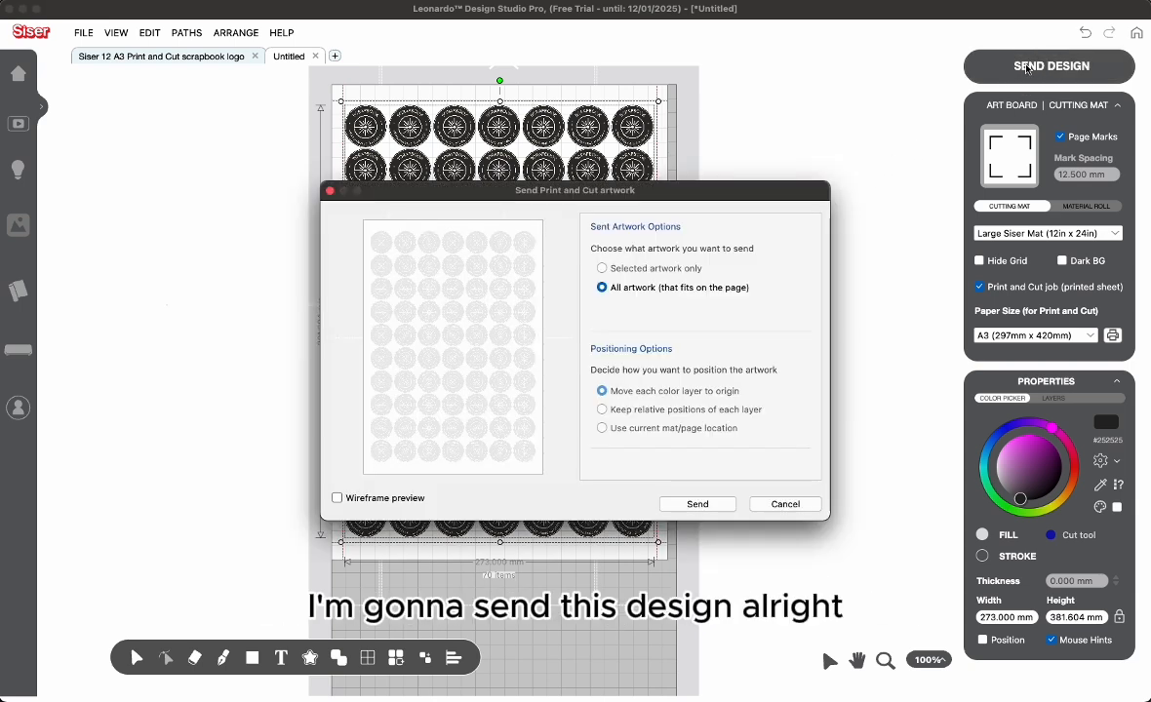
click(695, 503)
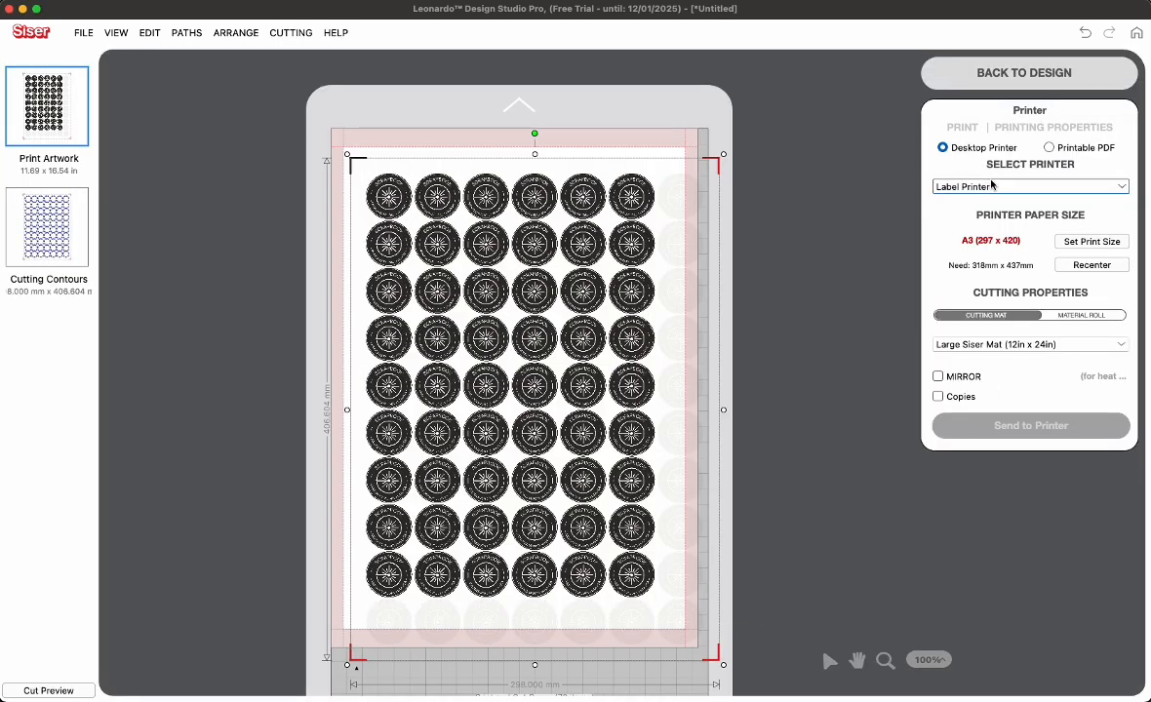
click(1019, 186)
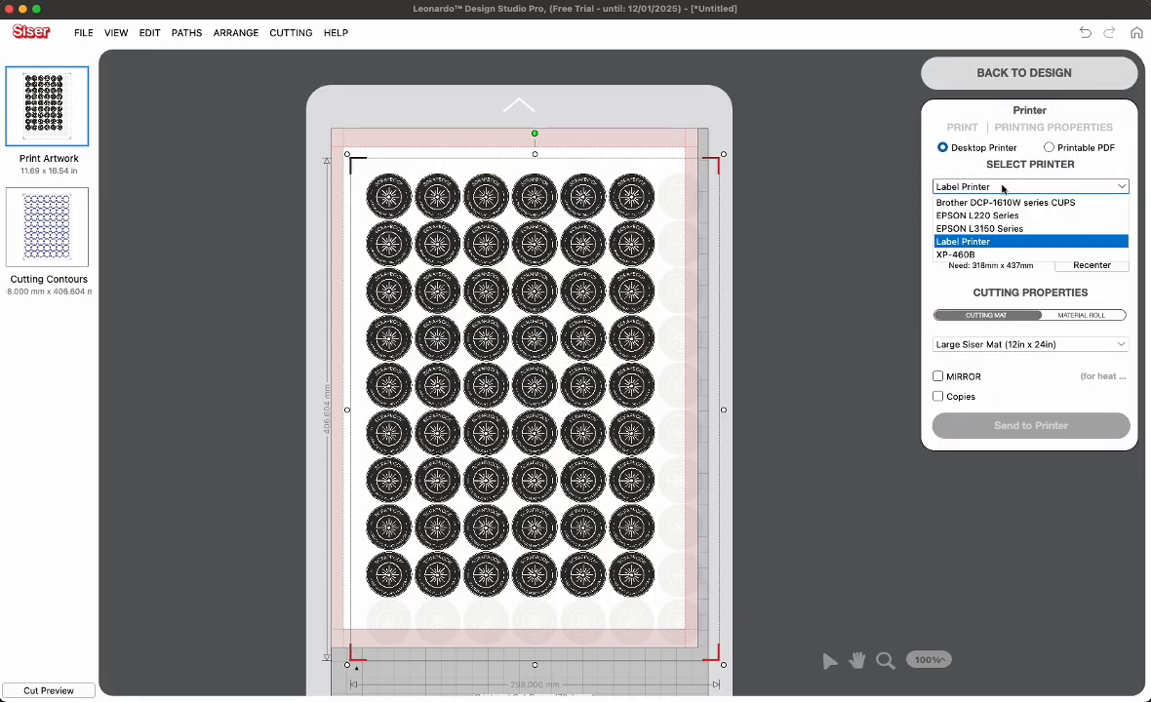
click(973, 243)
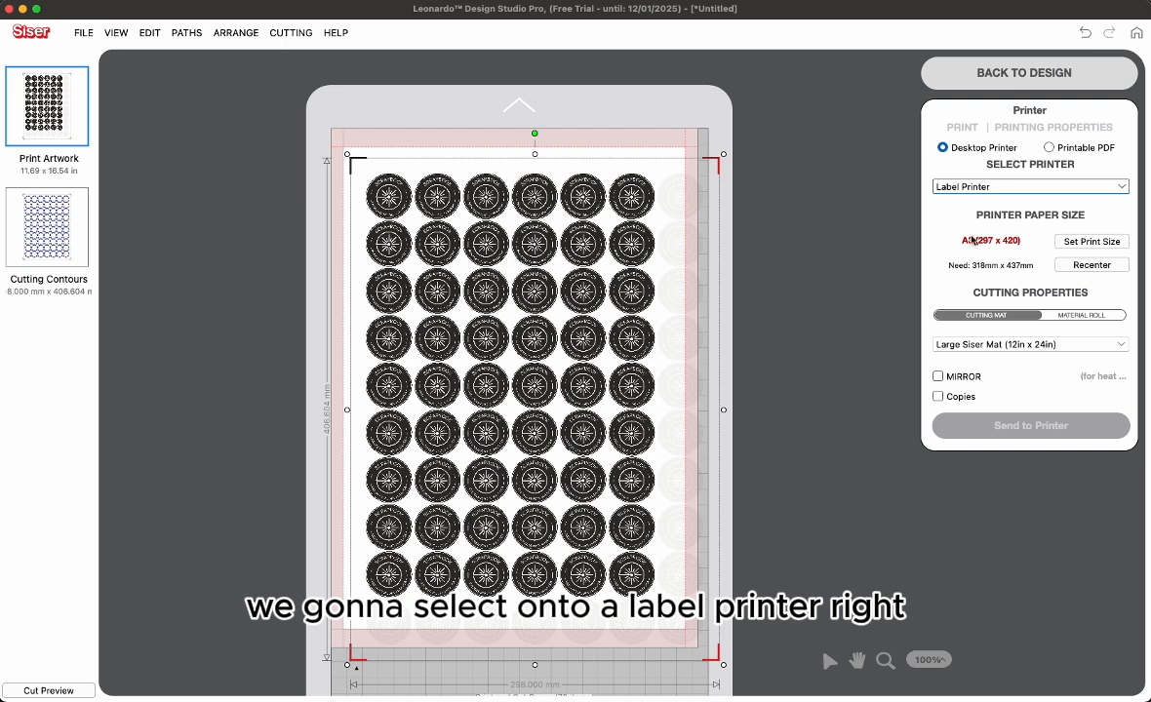
Step: Set the print paper size to A3 and scale the print-and-cut group to about 267 by 364 mm to fit the margins
click(1106, 244)
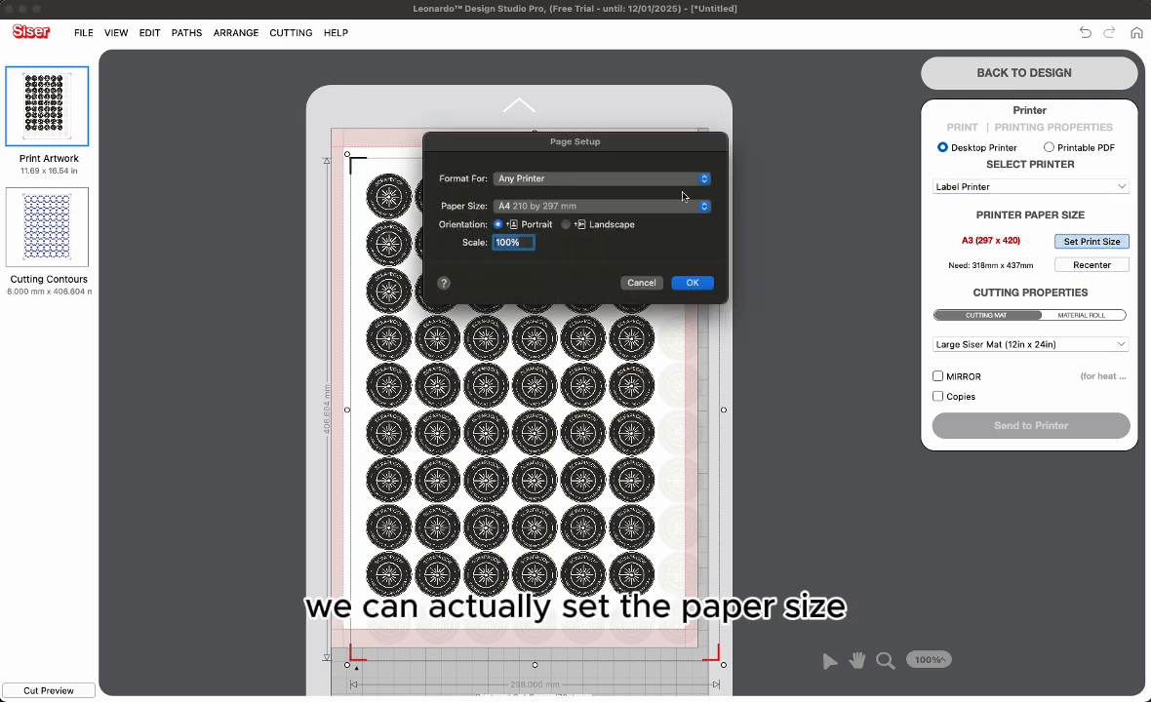
click(675, 206)
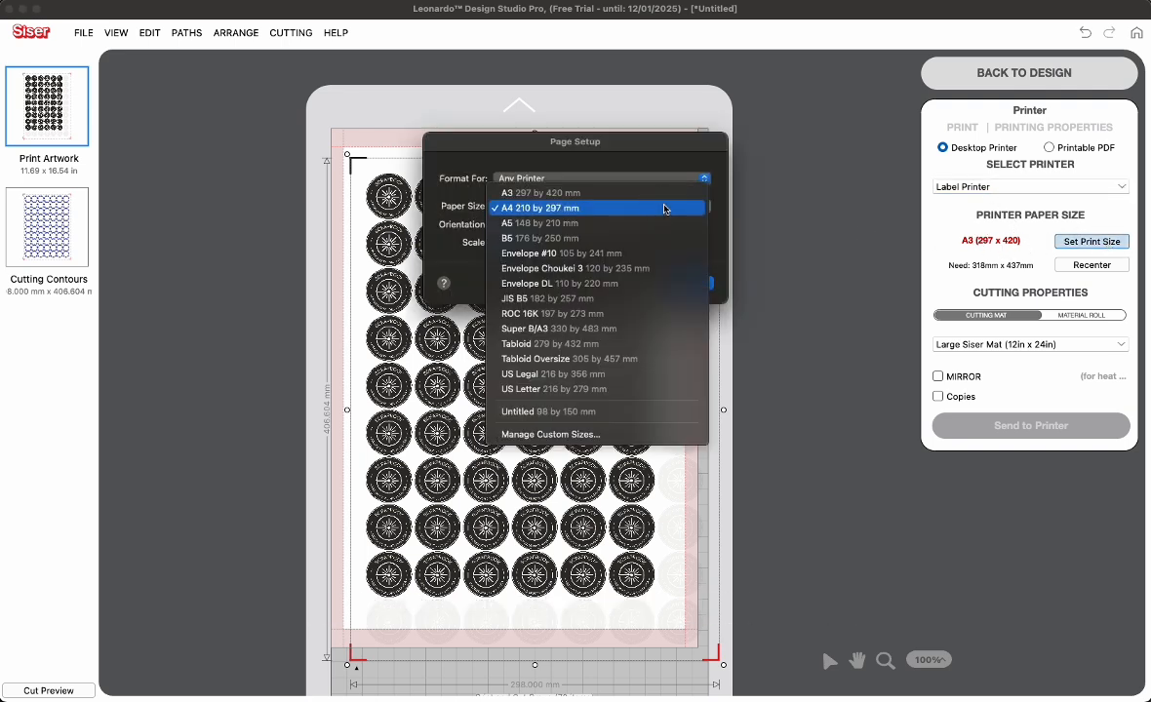
click(596, 193)
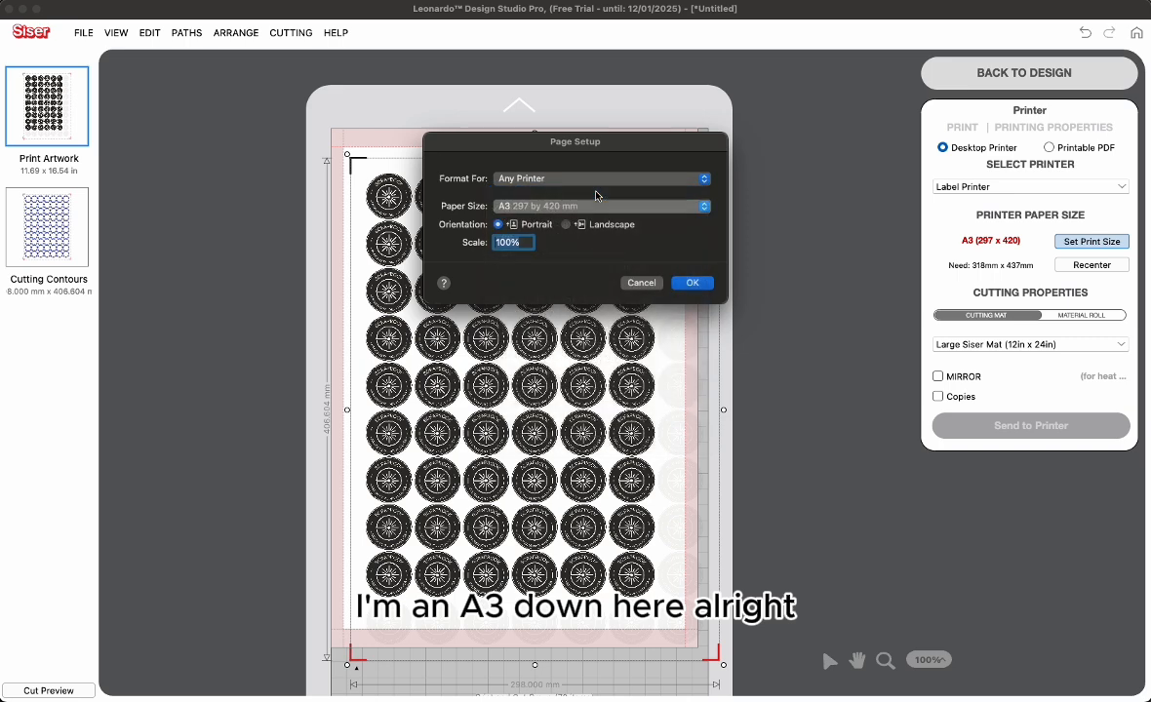
click(693, 283)
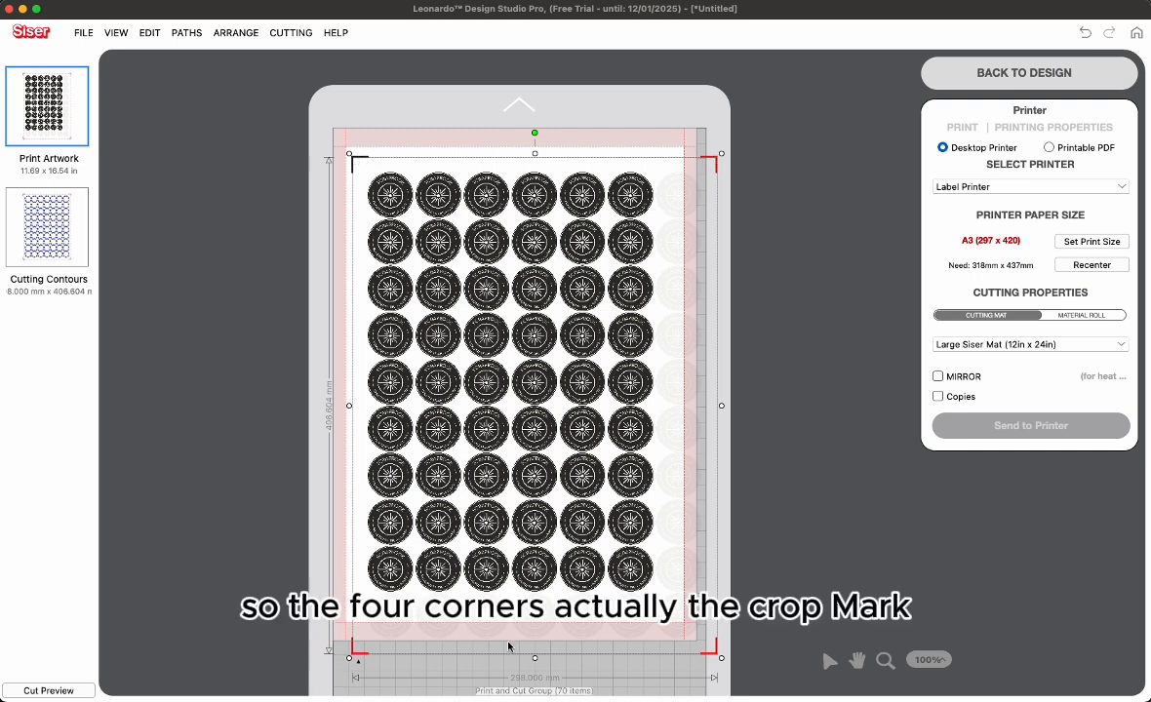
drag(719, 658, 676, 597)
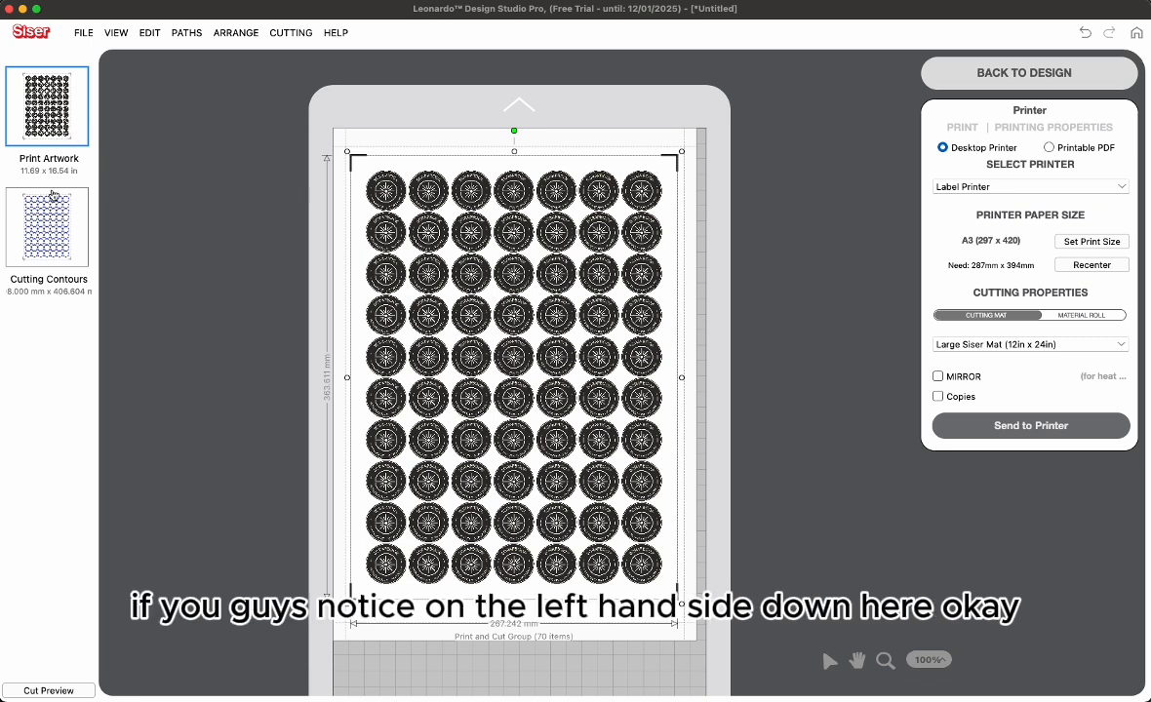
Step: Check the cutting contours, return to the print artwork, and switch its output to Printable PDF
click(56, 244)
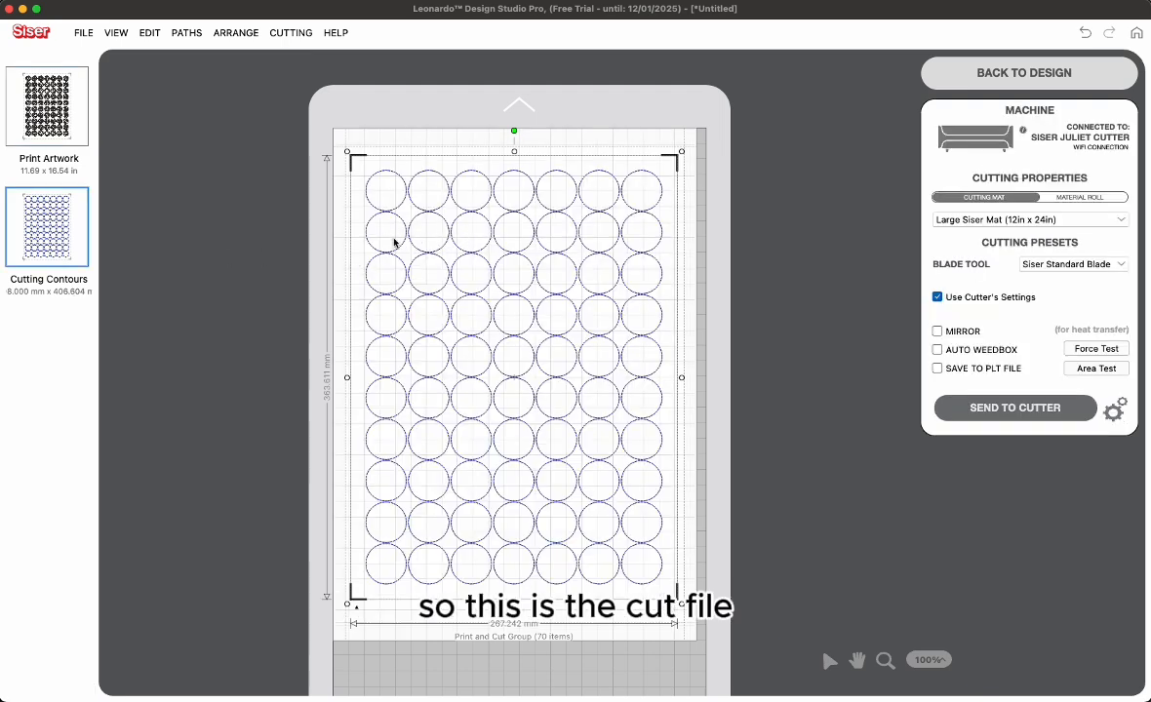
click(49, 115)
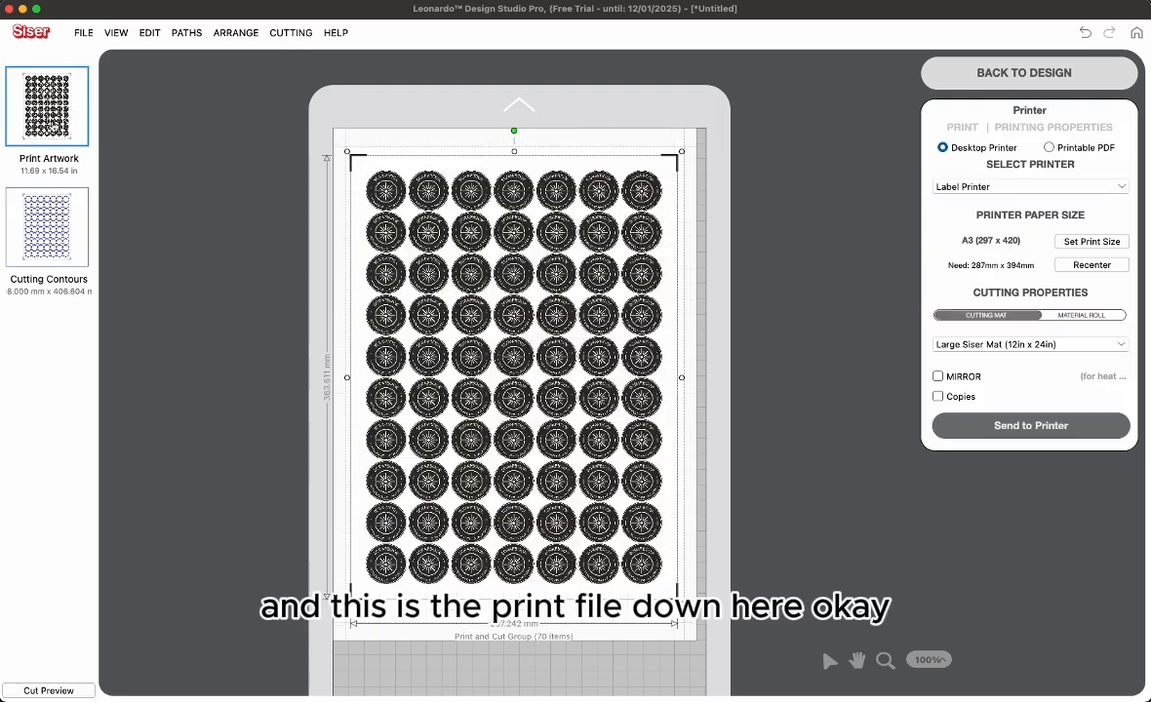
click(214, 168)
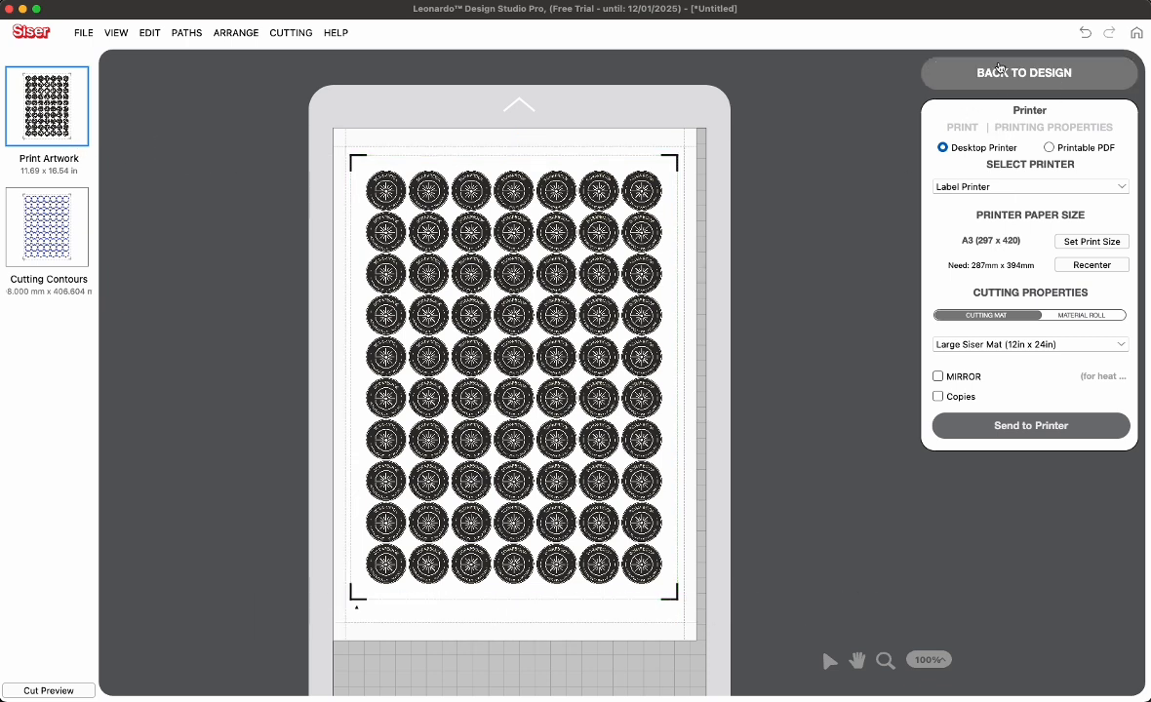
click(1047, 149)
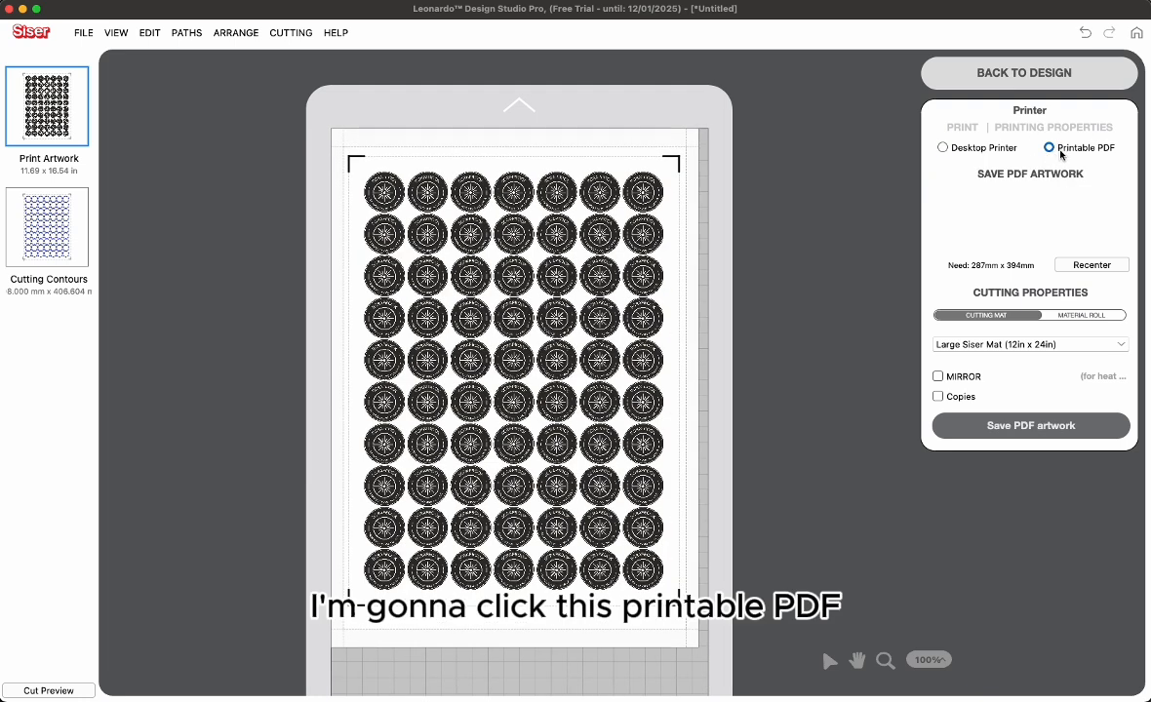